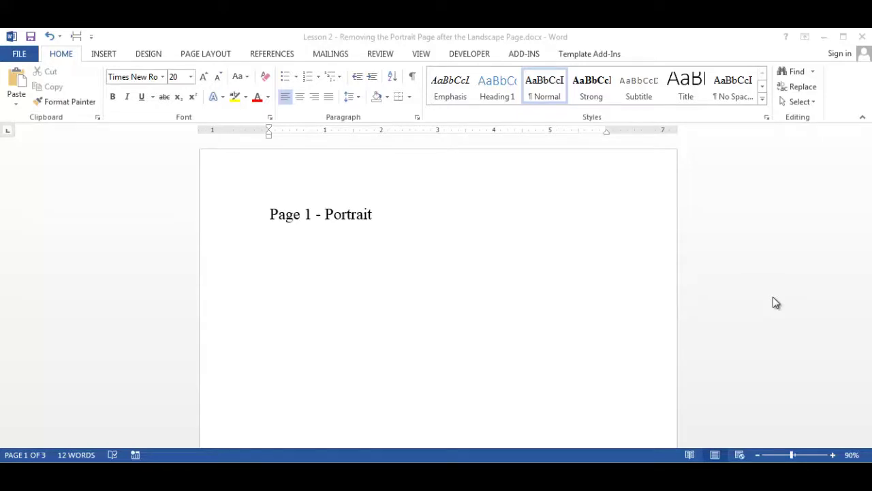
- Scroll down to the trailing page 3 and place the cursor in its 'Page 3 - Portrait' text
{"action": "scroll", "coordinate": [723, 330], "scroll_direction": "down", "scroll_amount": 5}
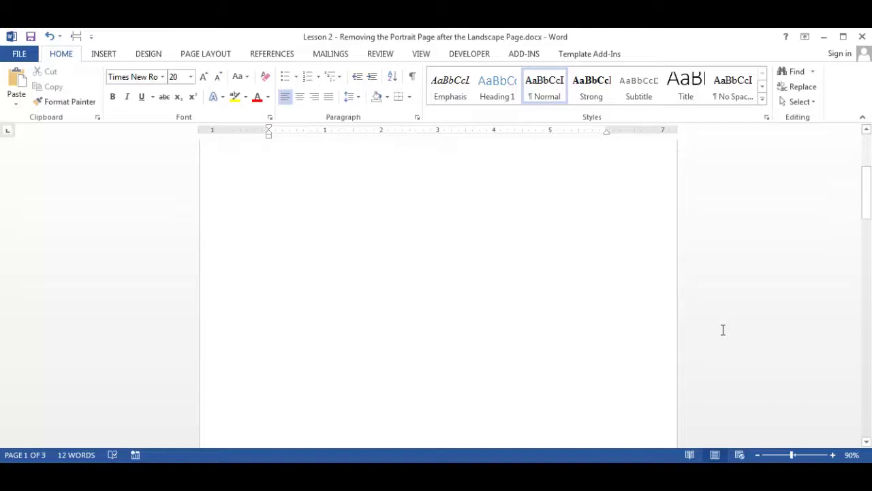
{"action": "scroll", "coordinate": [723, 329], "scroll_direction": "down", "scroll_amount": 5}
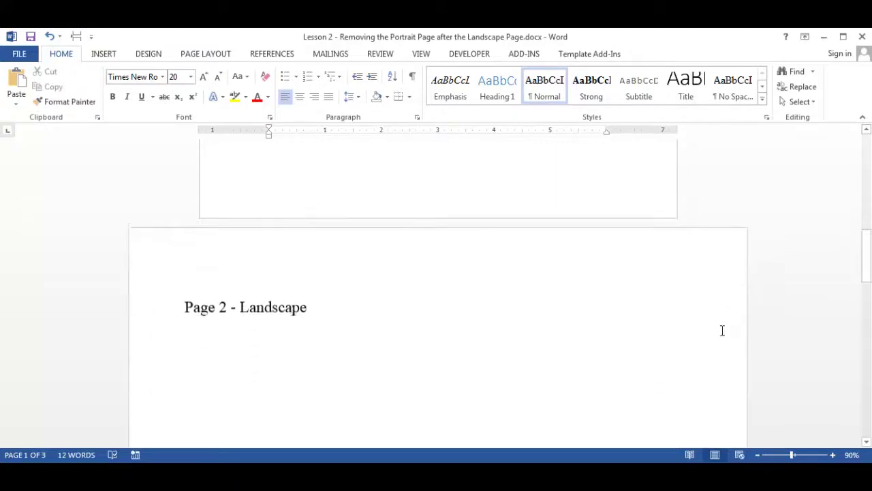
{"action": "scroll", "coordinate": [722, 330], "scroll_direction": "down", "scroll_amount": 5}
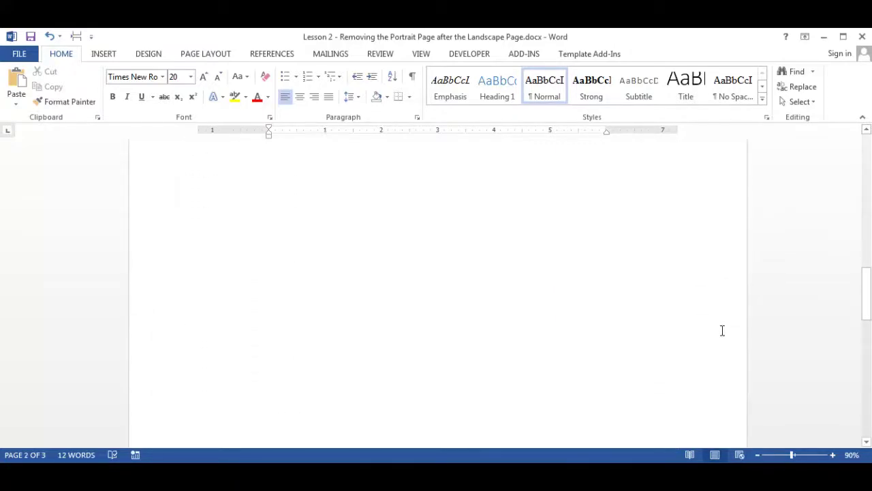
{"action": "scroll", "coordinate": [723, 331], "scroll_direction": "down", "scroll_amount": 5}
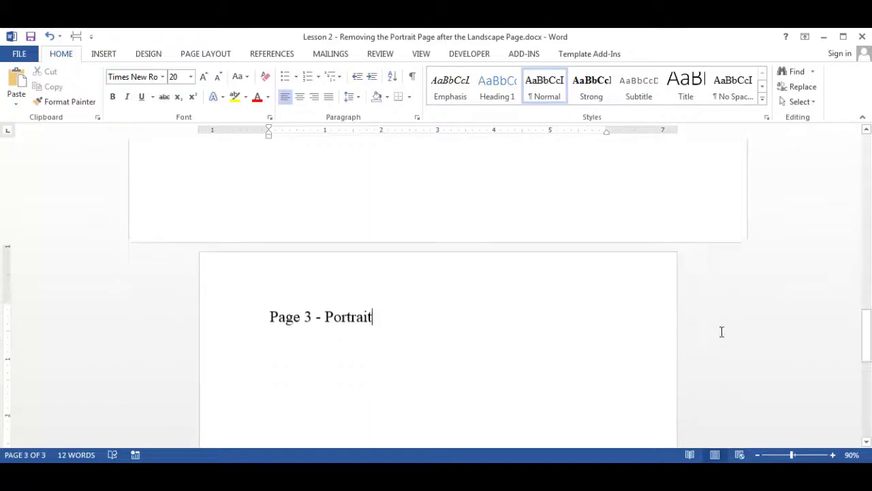
{"action": "scroll", "coordinate": [721, 331], "scroll_direction": "down", "scroll_amount": 1}
{"action": "scroll", "coordinate": [720, 333], "scroll_direction": "down", "scroll_amount": 1}
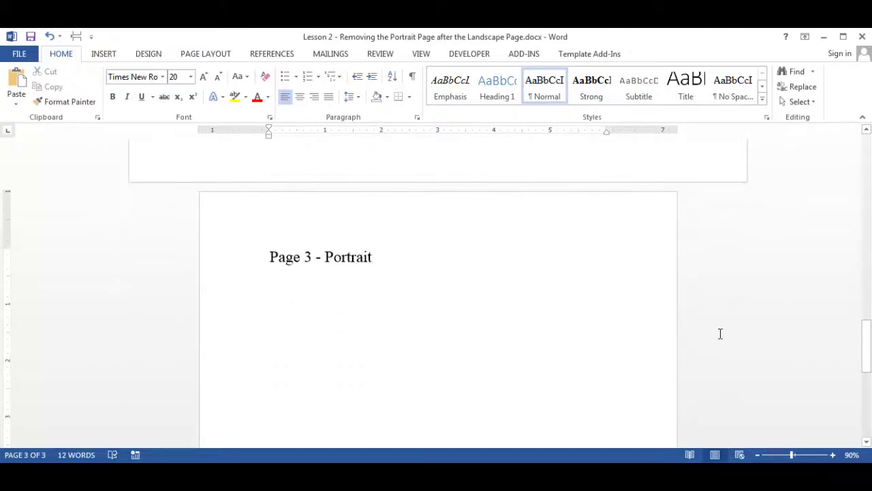
{"action": "left_click", "coordinate": [720, 333]}
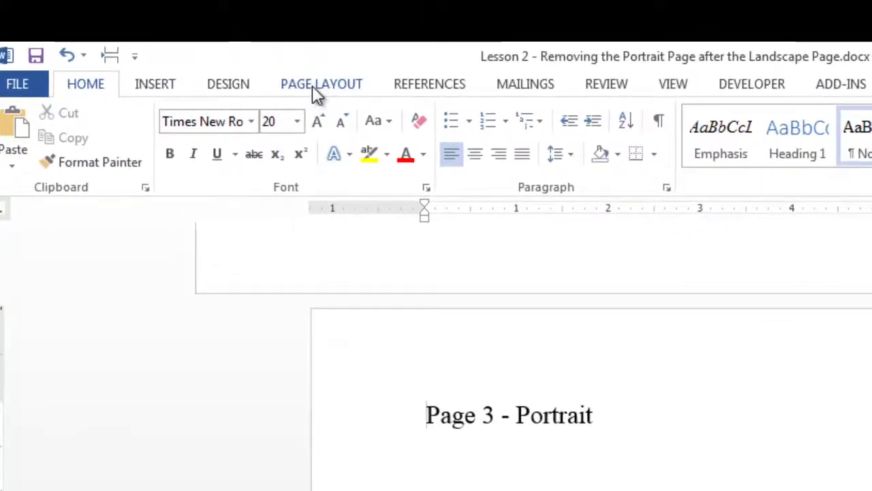
- Set page 3 to Landscape orientation from Page Layout > Orientation
{"action": "left_click", "coordinate": [317, 86]}
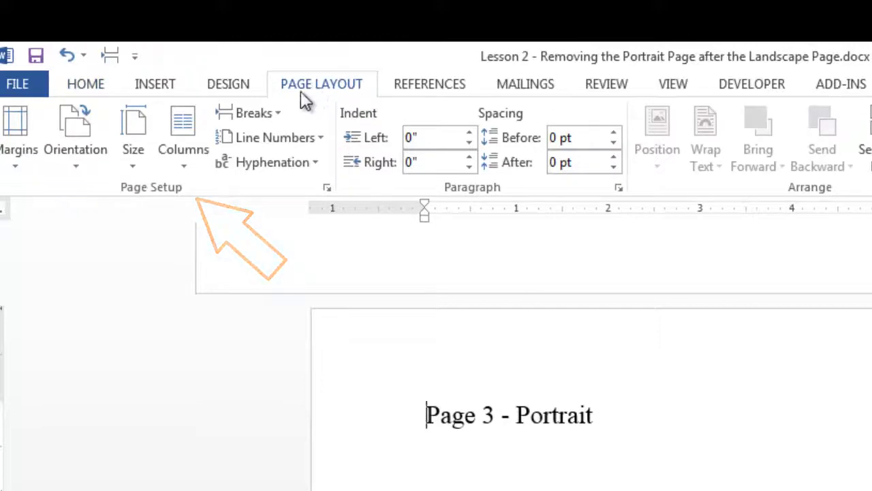
{"action": "left_click", "coordinate": [78, 162]}
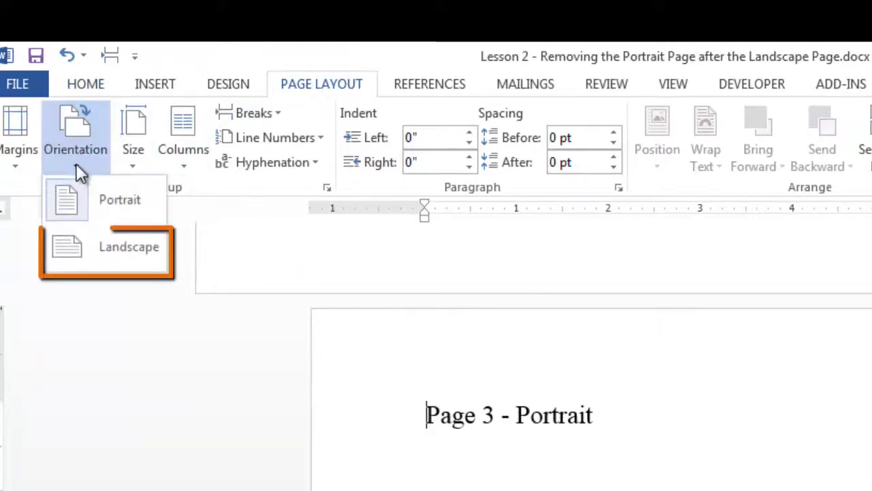
{"action": "left_click", "coordinate": [96, 251]}
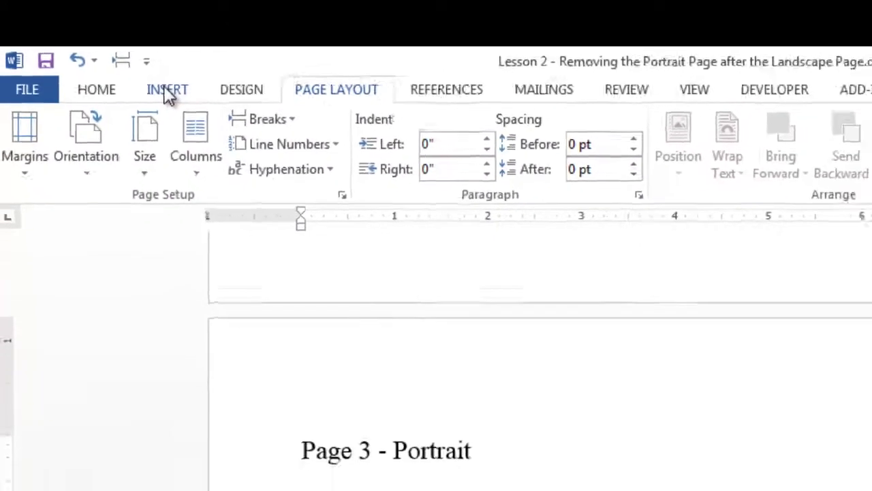
- Open the Section 3 header on page 3 for editing with Insert > Header > Edit Header
{"action": "left_click", "coordinate": [165, 89]}
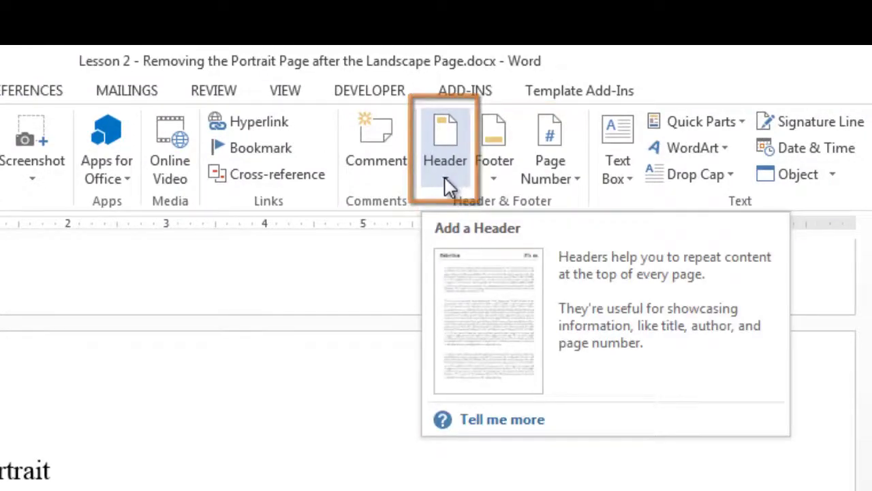
{"action": "left_click", "coordinate": [445, 177]}
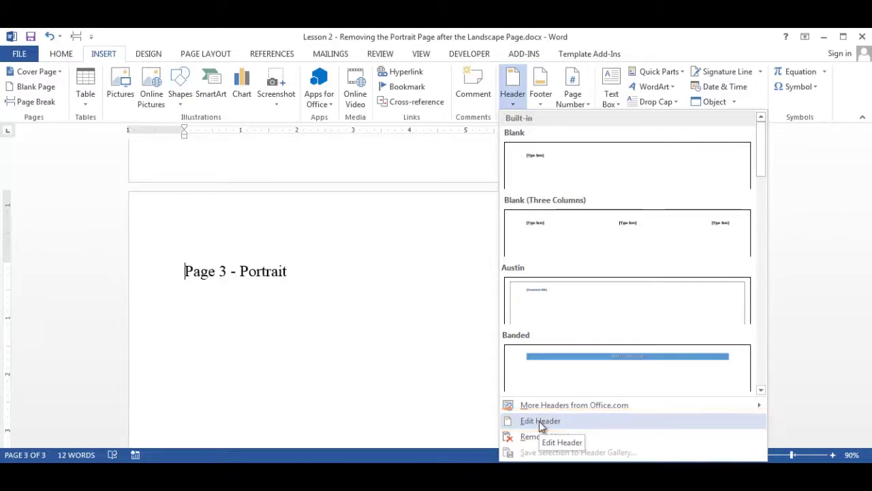
{"action": "left_click", "coordinate": [539, 421]}
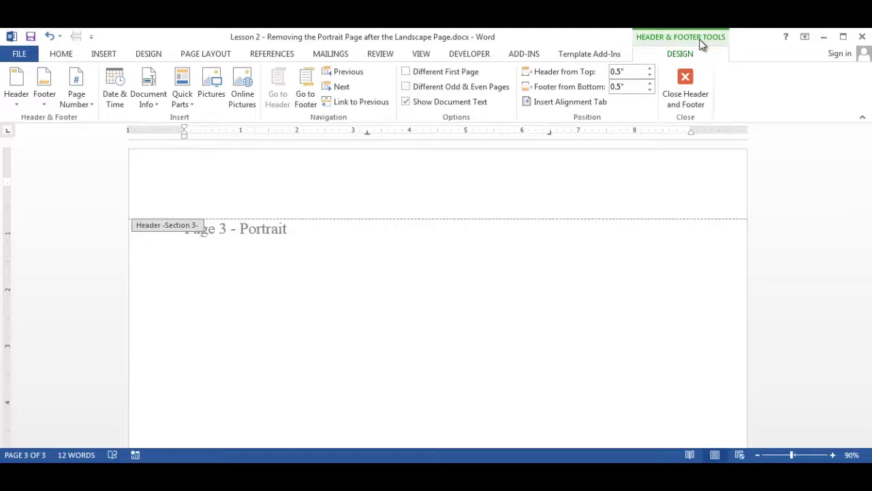
- Turn on Link to Previous for the Section 3 header and confirm replacing it
{"action": "left_click", "coordinate": [360, 103]}
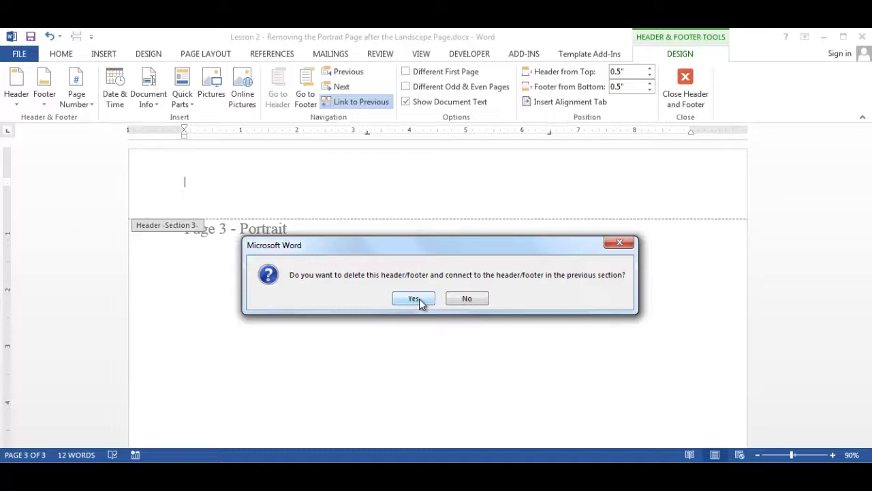
{"action": "left_click", "coordinate": [414, 298]}
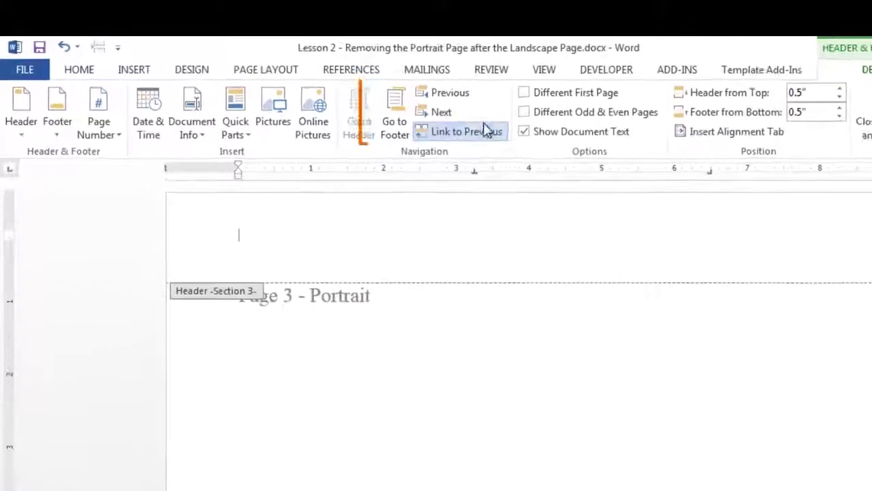
- Move to the Section 3 footer, turn on Link to Previous, and confirm the replacement
{"action": "left_click", "coordinate": [405, 123]}
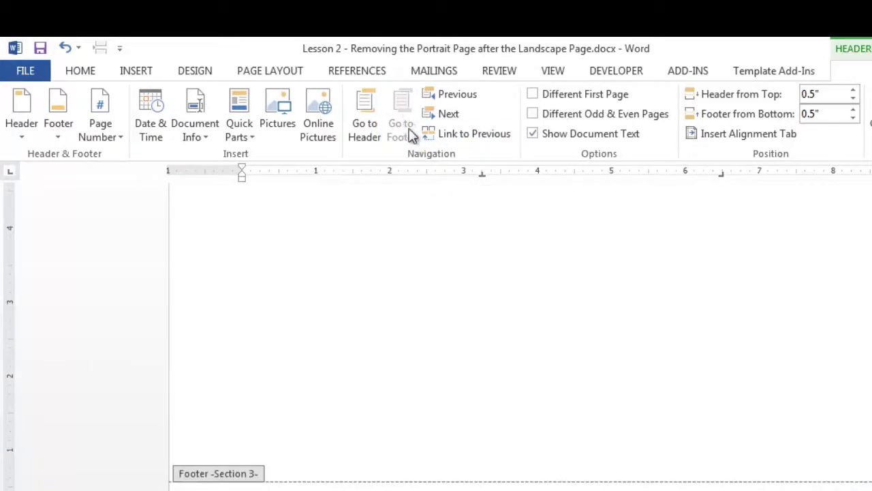
{"action": "left_click", "coordinate": [475, 135]}
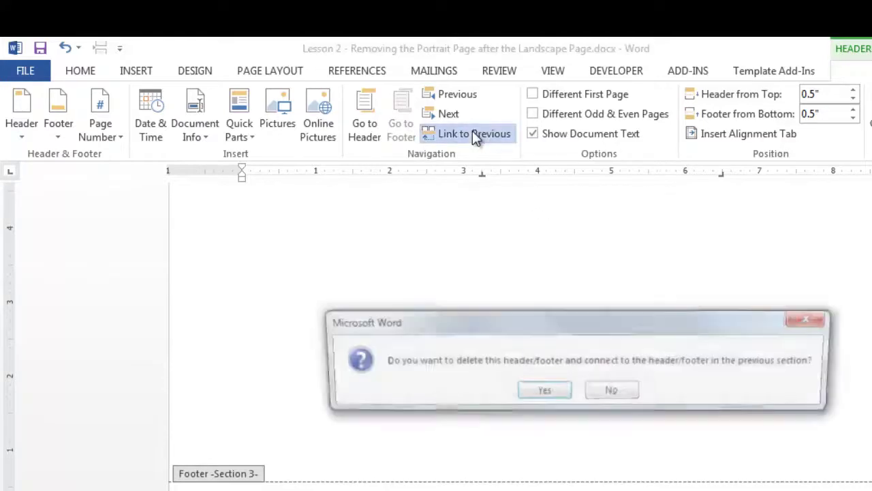
{"action": "left_click", "coordinate": [545, 393]}
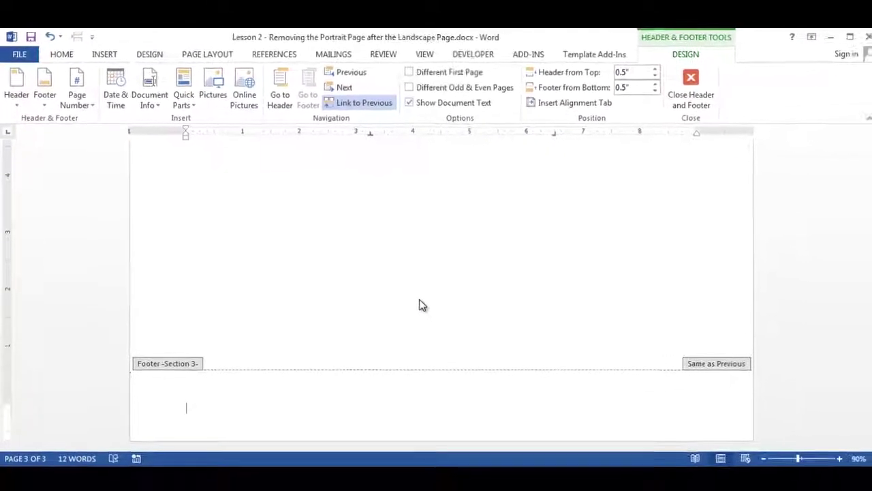
- Close Header and Footer to return to the page 3 body text
{"action": "left_click", "coordinate": [687, 94]}
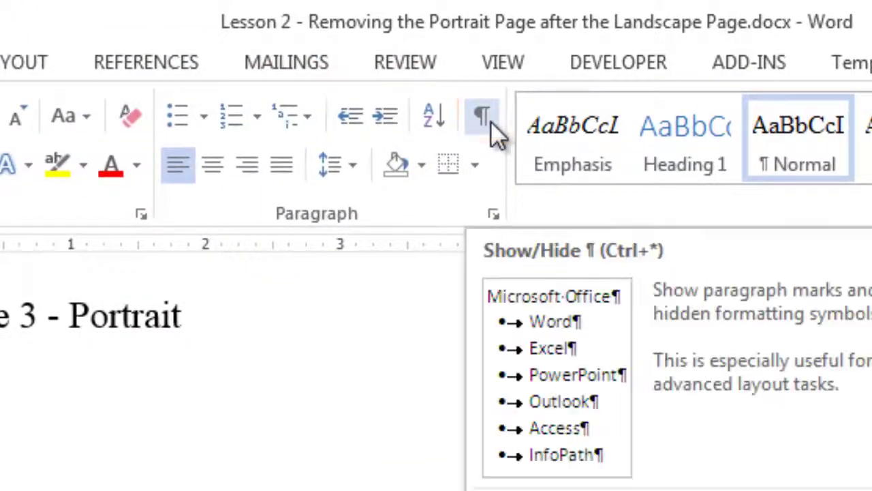
- Turn on Show/Hide ¶ and place the cursor right after 'Page 2 - Landscape'
{"action": "left_click", "coordinate": [482, 119]}
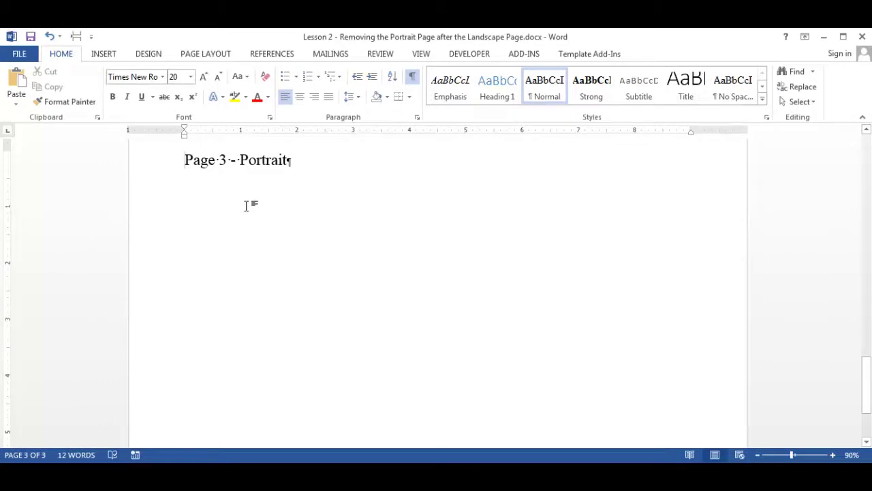
{"action": "scroll", "coordinate": [211, 201], "scroll_direction": "up", "scroll_amount": 2}
{"action": "scroll", "coordinate": [211, 204], "scroll_direction": "up", "scroll_amount": 10}
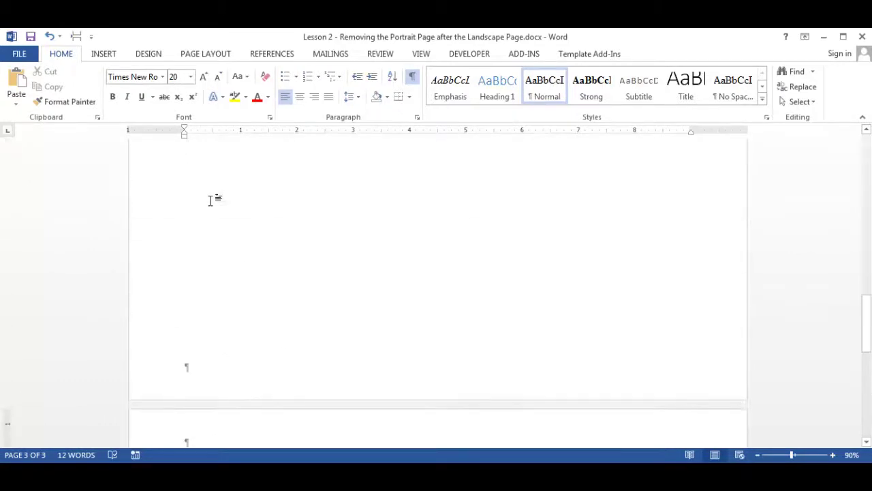
{"action": "left_click", "coordinate": [307, 226]}
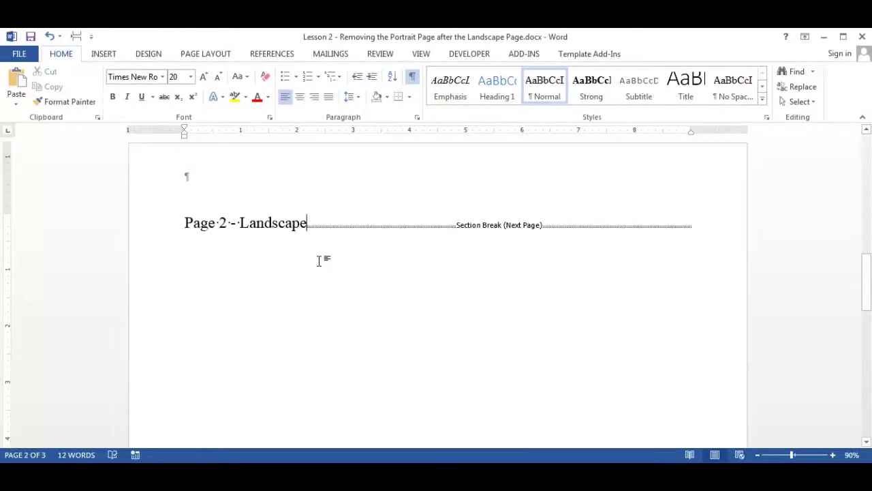
- Delete the Section Break (Next Page) and the 'Page 3 - Portrait' text after it
{"action": "key", "text": "Delete"}
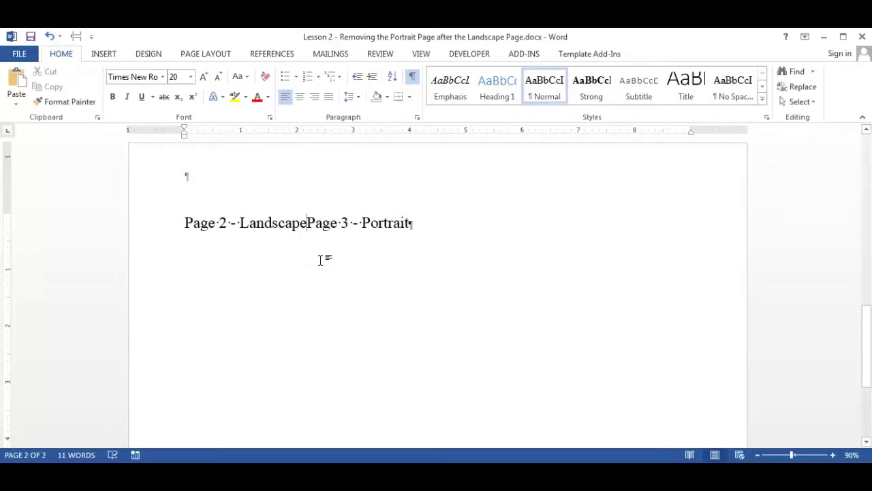
{"action": "key", "text": "Delete"}
{"action": "key", "text": "Delete"}
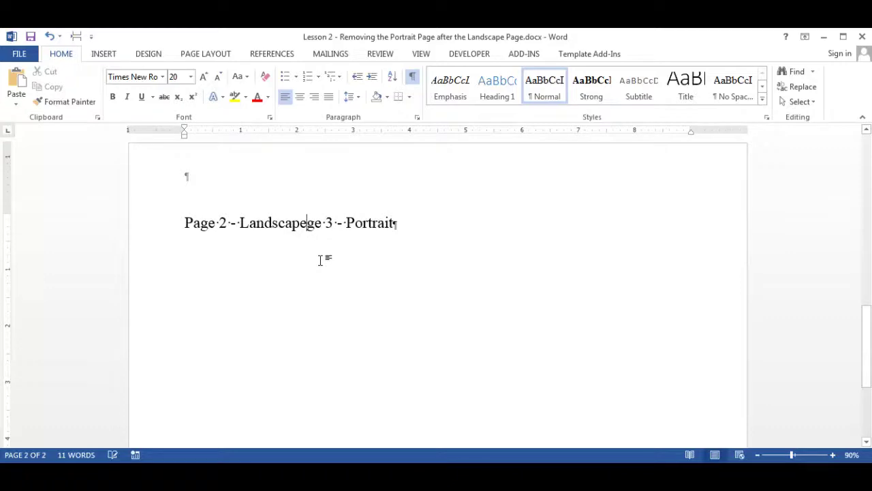
{"action": "key", "text": "Delete"}
{"action": "key", "text": "Delete"}
{"action": "key", "text": "Delete"}
{"action": "key", "text": "Delete"}
{"action": "key", "text": "Delete"}
{"action": "key", "text": "Delete"}
{"action": "key", "text": "Delete"}
{"action": "key", "text": "Delete"}
{"action": "key", "text": "Delete"}
{"action": "key", "text": "Delete"}
{"action": "key", "text": "Delete"}
{"action": "key", "text": "Delete"}
{"action": "key", "text": "Delete"}
{"action": "key", "text": "Delete"}
{"action": "key", "text": "Delete"}
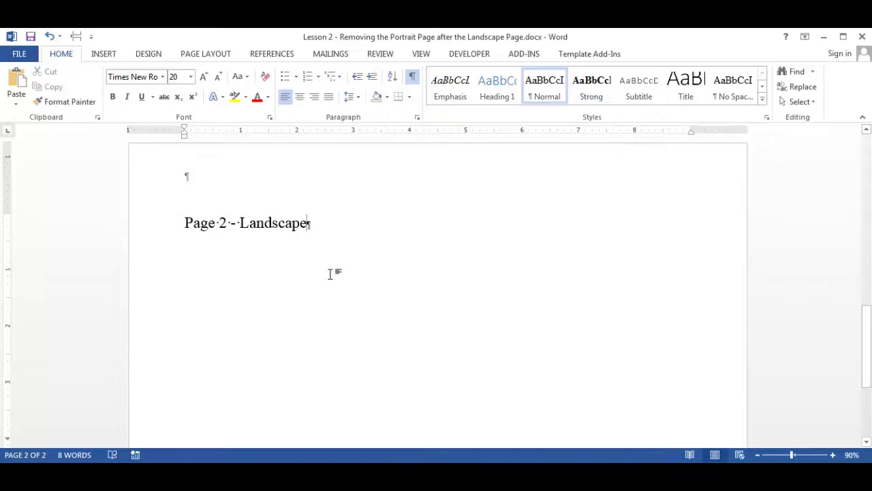
{"action": "scroll", "coordinate": [345, 277], "scroll_direction": "down", "scroll_amount": 3}
{"action": "scroll", "coordinate": [345, 277], "scroll_direction": "down", "scroll_amount": 3}
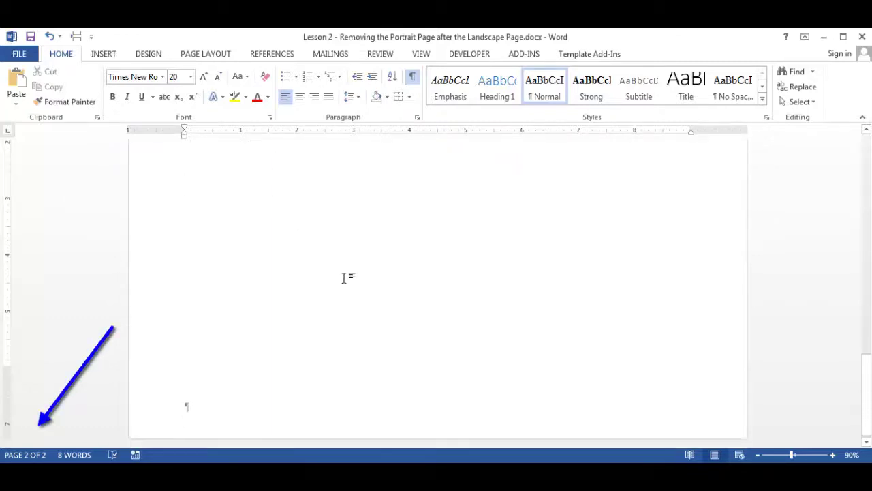